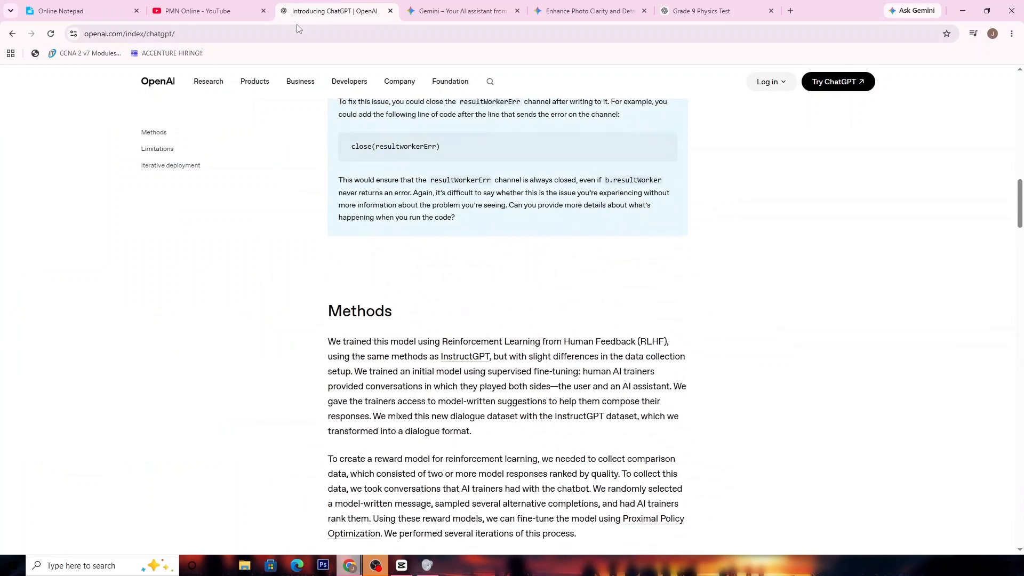
# Look through the Introducing ChatGPT article on the OpenAI site and view the Online Notepad page with the tutorial title
pyautogui.scroll(-1, 227, 175)
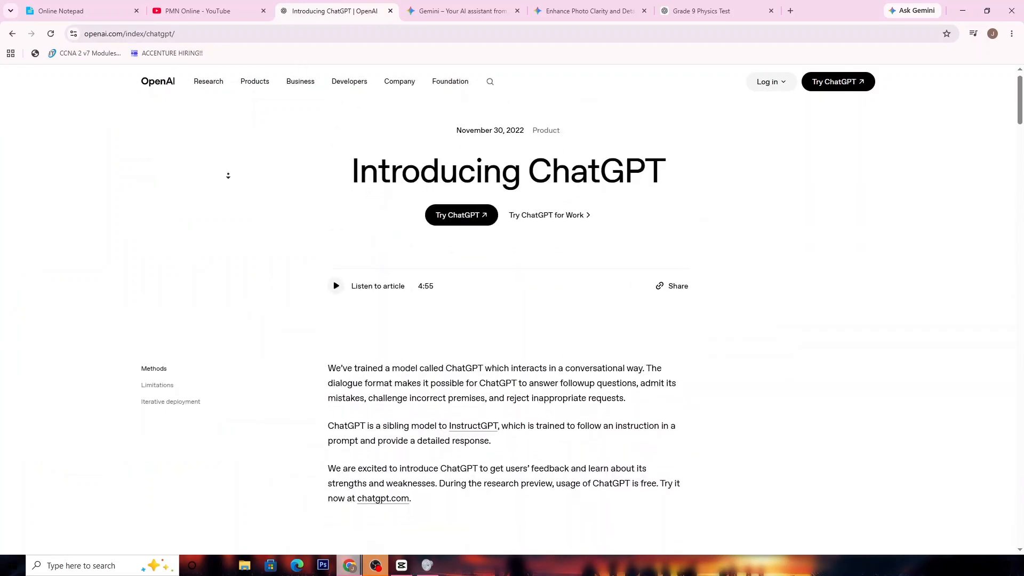
pyautogui.scroll(-1, 228, 176)
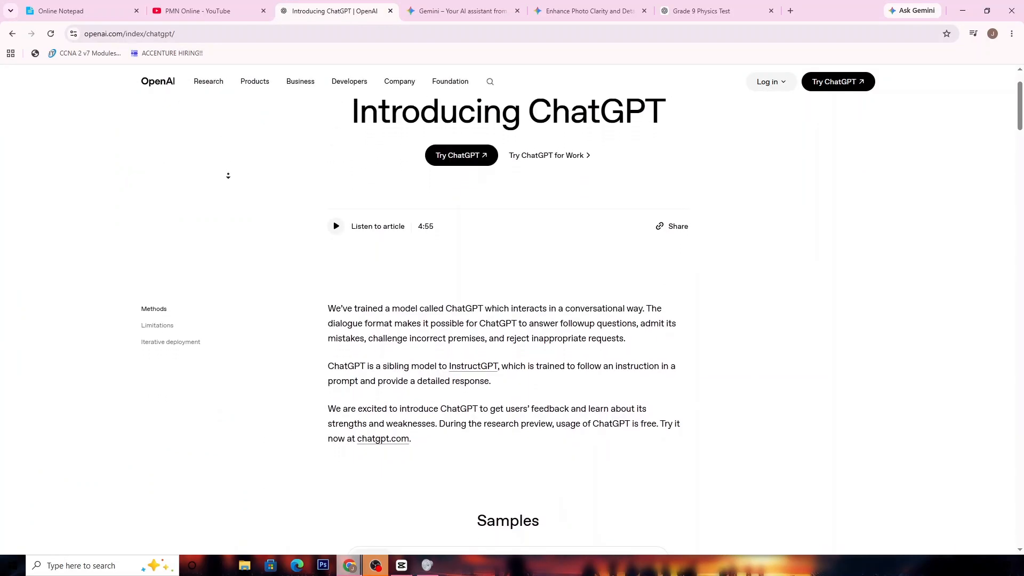
pyautogui.scroll(-1, 227, 176)
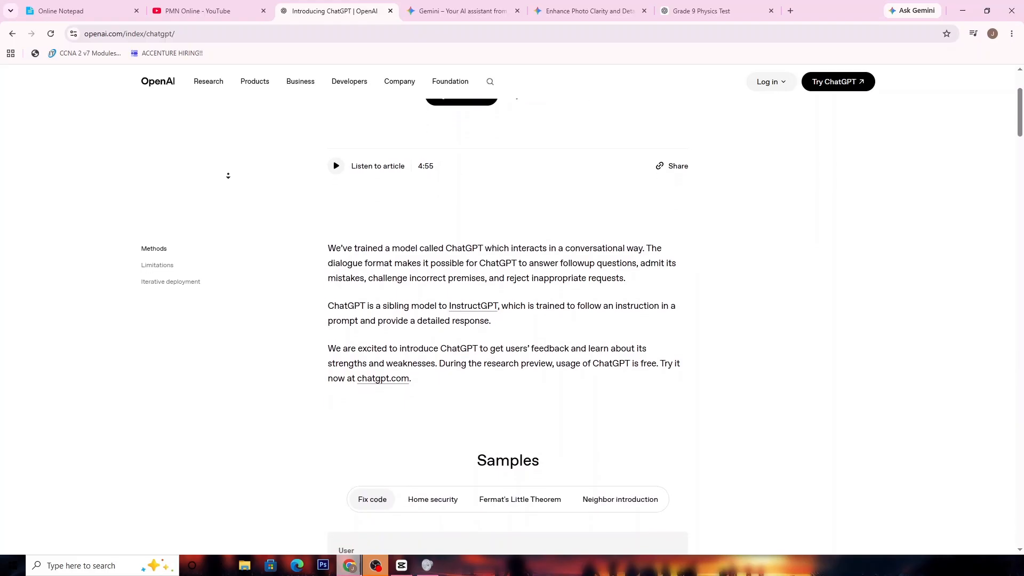
pyautogui.scroll(-1, 228, 175)
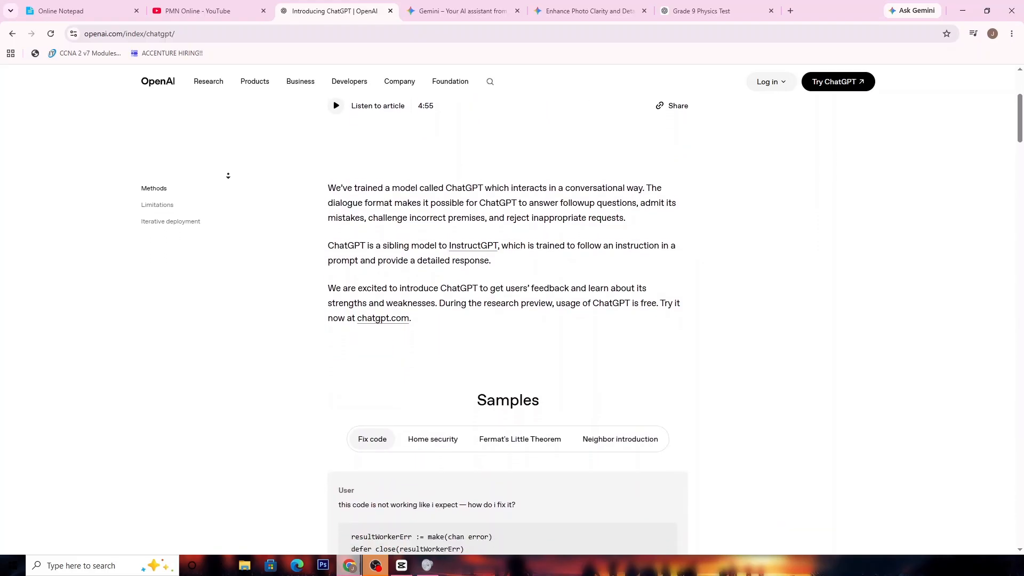
pyautogui.scroll(-1, 228, 175)
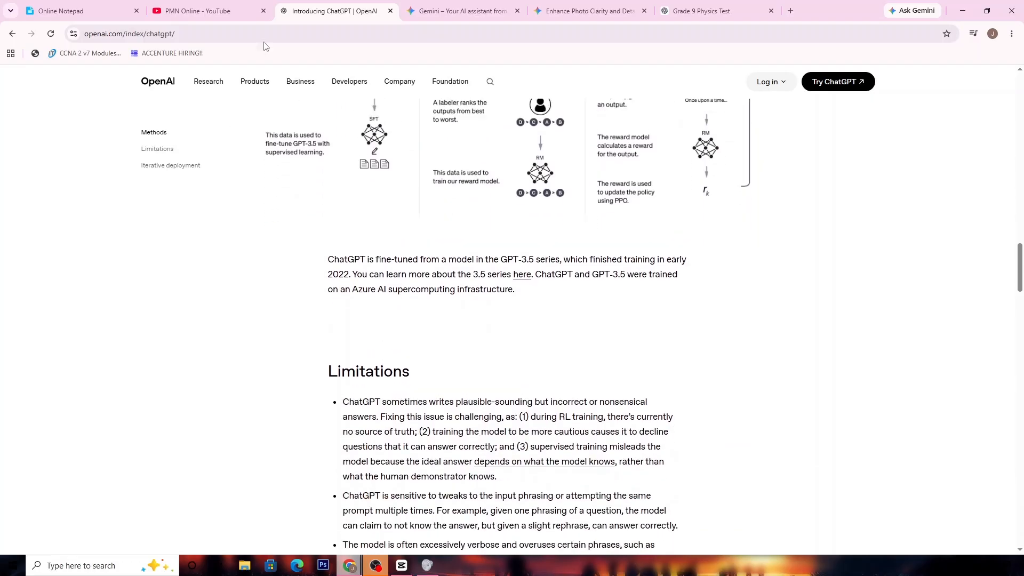
pyautogui.click(122, 11)
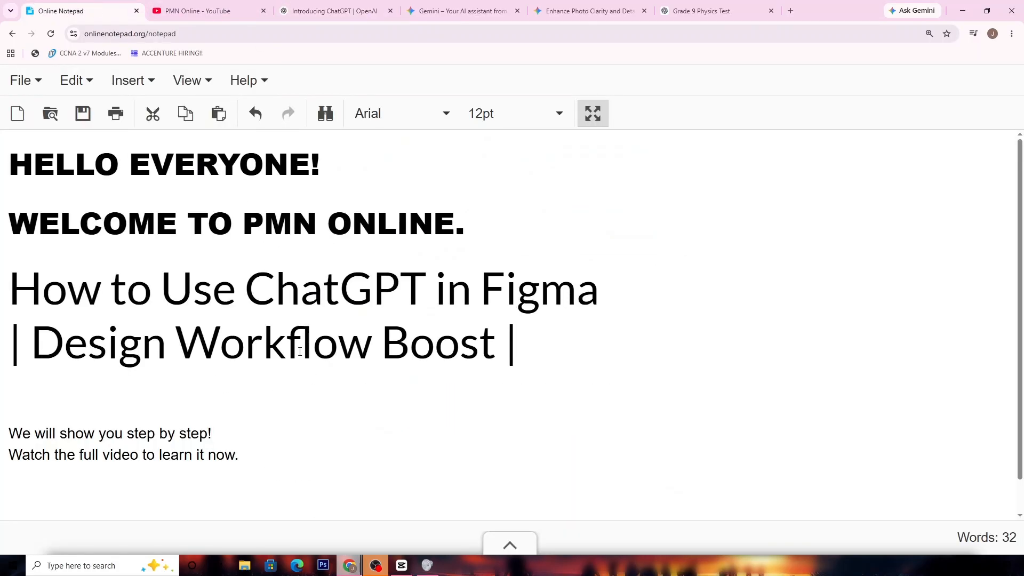
# Search Google for FIGMA in a new browser tab and open the AntiTres Academic Tracker design file in Figma
pyautogui.click(790, 11)
pyautogui.click(707, 11)
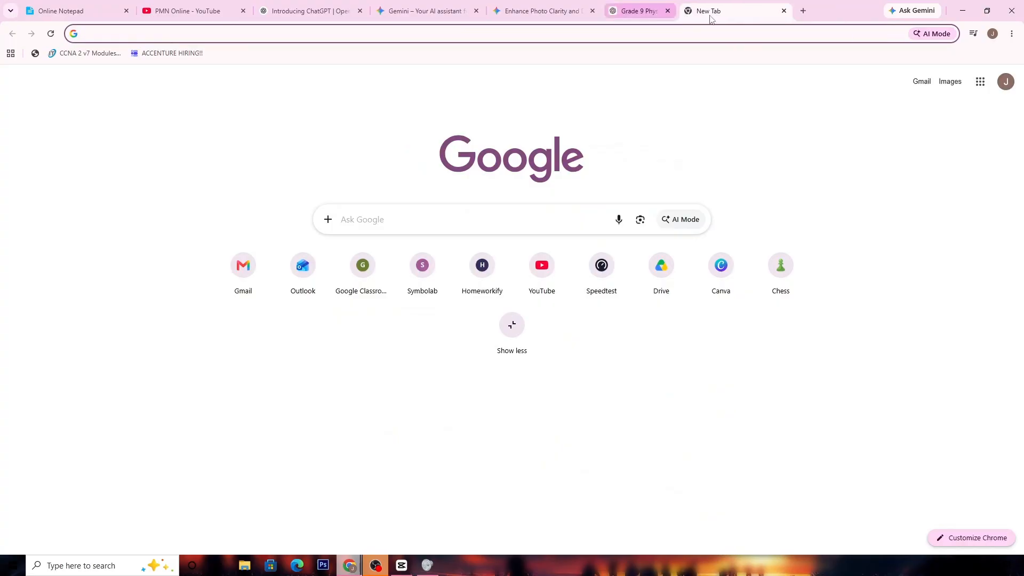
pyautogui.write('FIGMA')
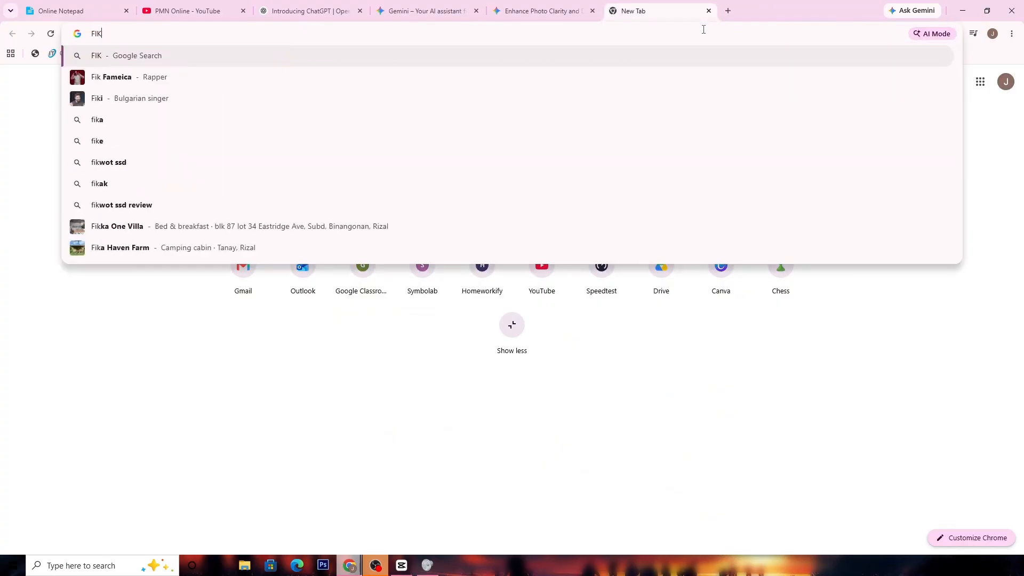
pyautogui.press('Delete')
pyautogui.press('Return')
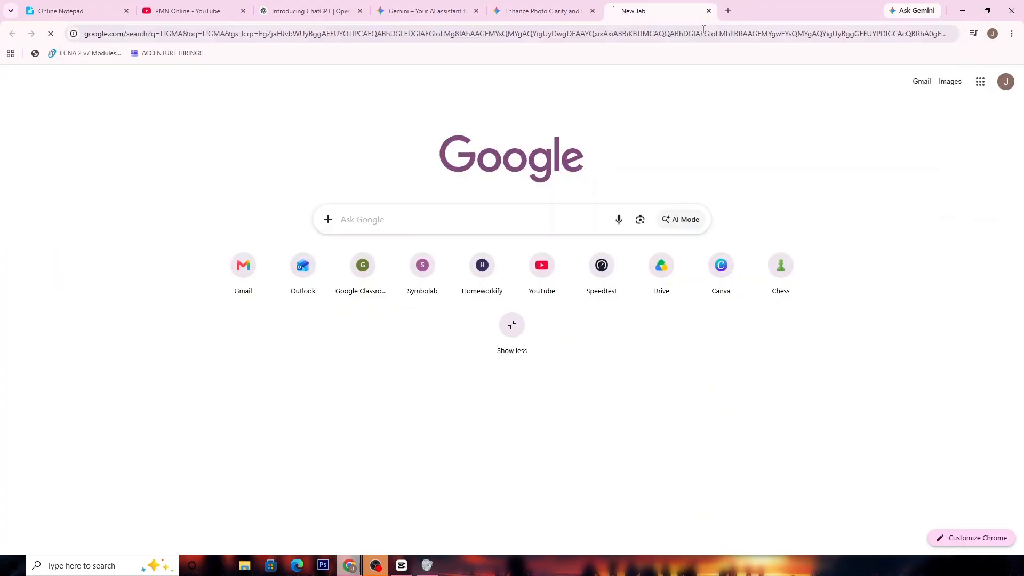
pyautogui.click(352, 196)
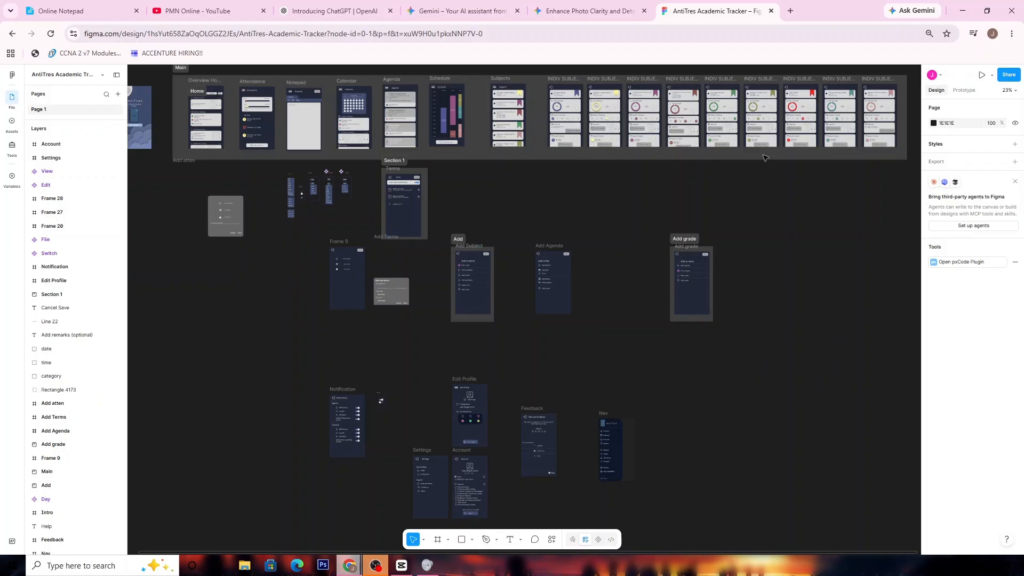
pyautogui.rightClick(266, 380)
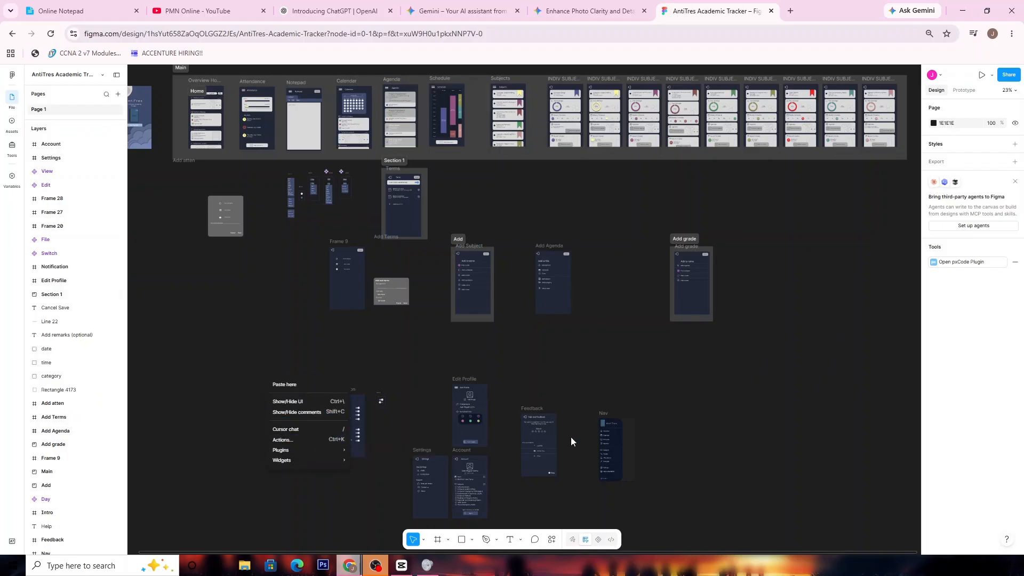
pyautogui.click(685, 396)
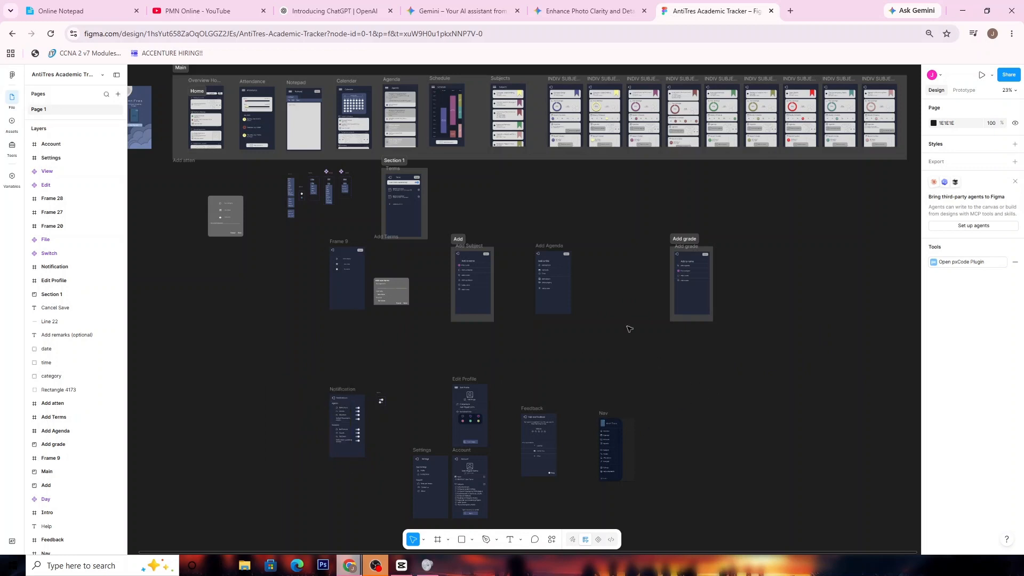
pyautogui.scroll(10, 759, 196)
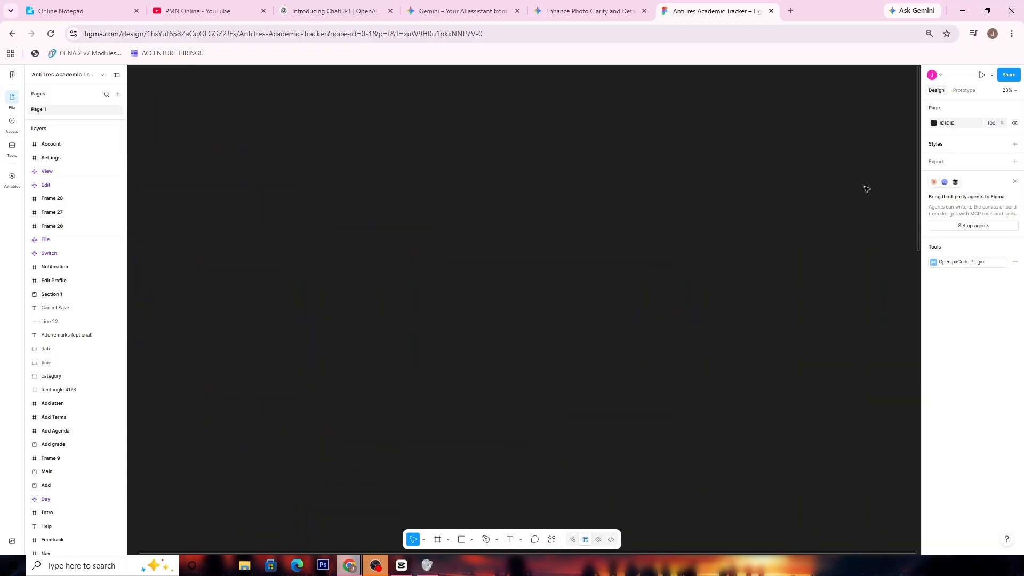
pyautogui.scroll(-10, 789, 261)
pyautogui.click(991, 77)
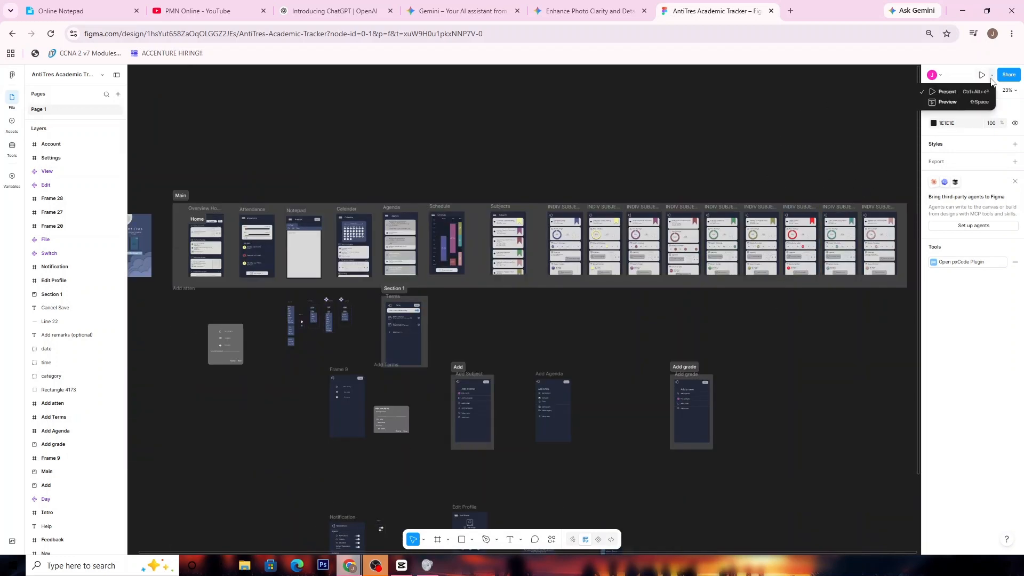
# Open the canvas actions and search the plugins and widgets for "chatgpt"
pyautogui.rightClick(228, 114)
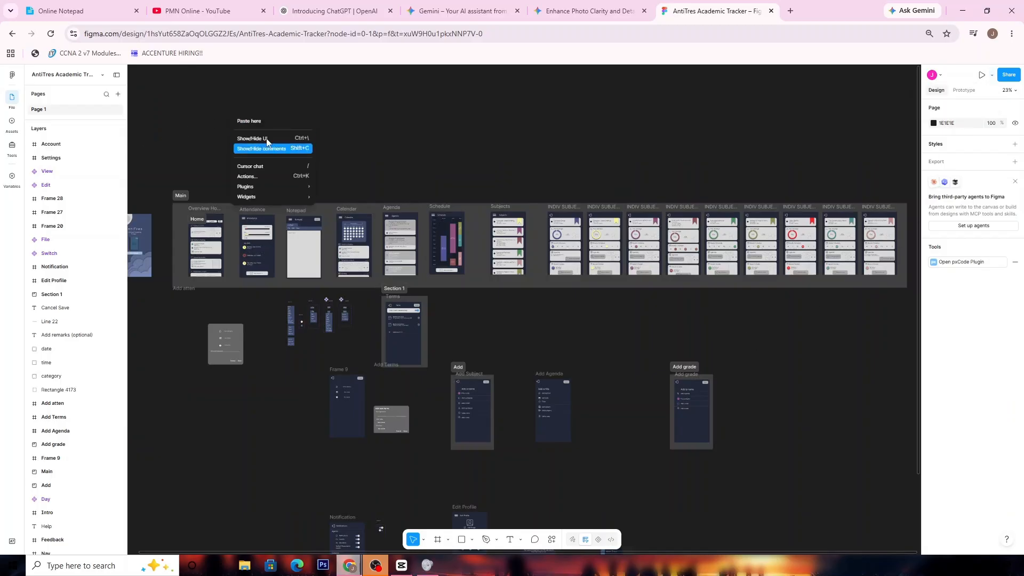
pyautogui.click(258, 177)
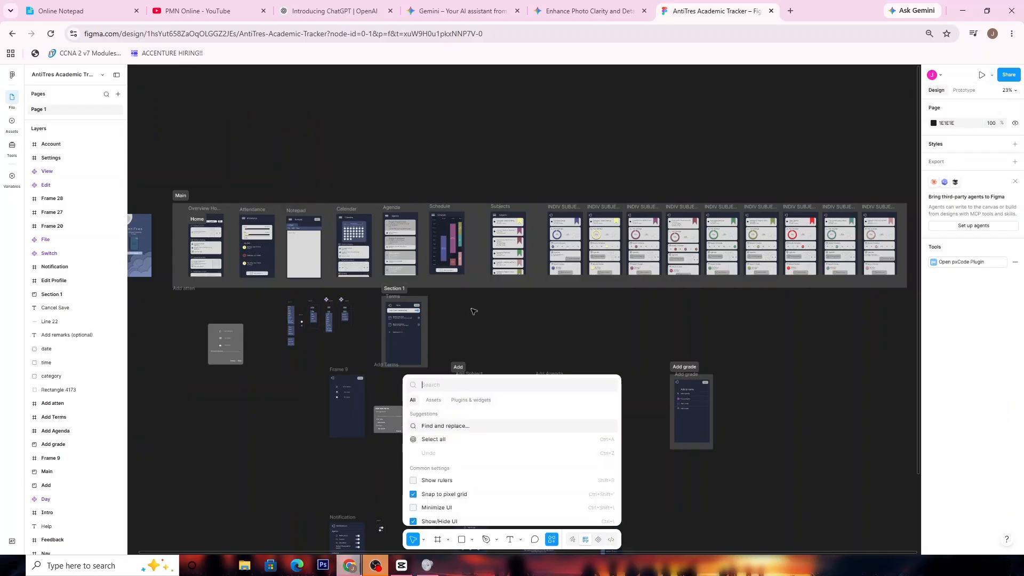
pyautogui.click(469, 400)
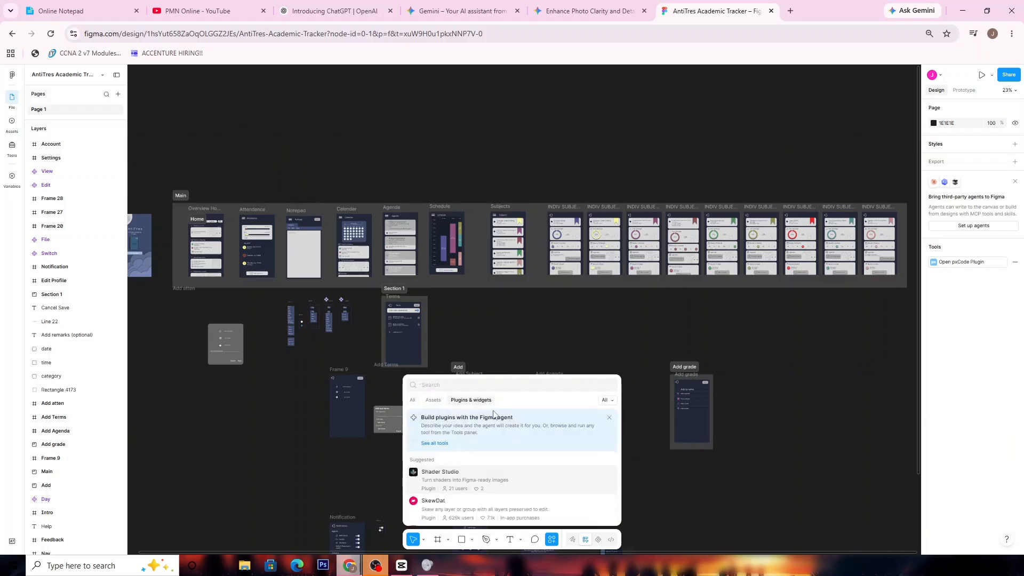
pyautogui.scroll(-3, 499, 459)
pyautogui.scroll(-5, 509, 460)
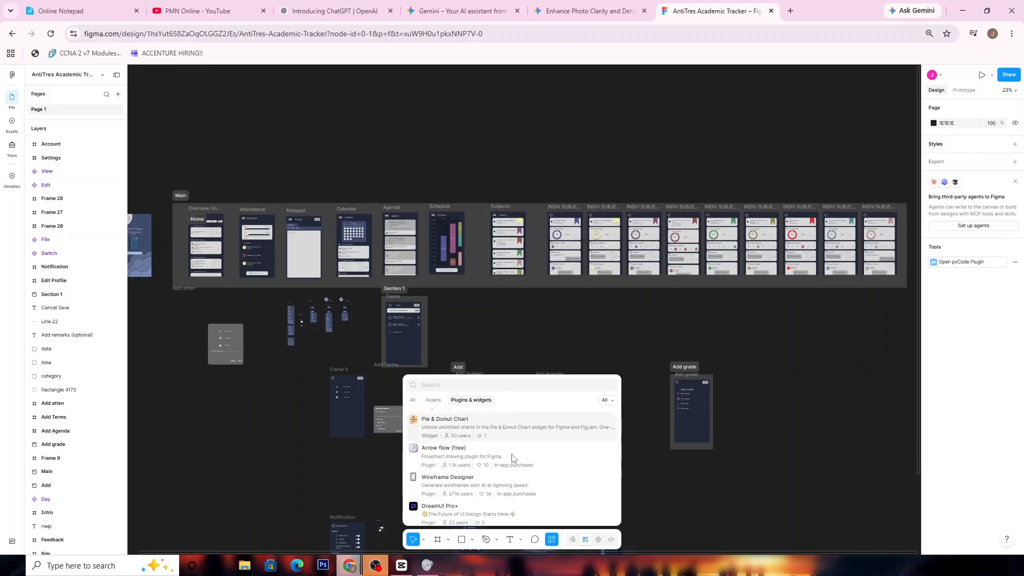
pyautogui.scroll(-5, 513, 458)
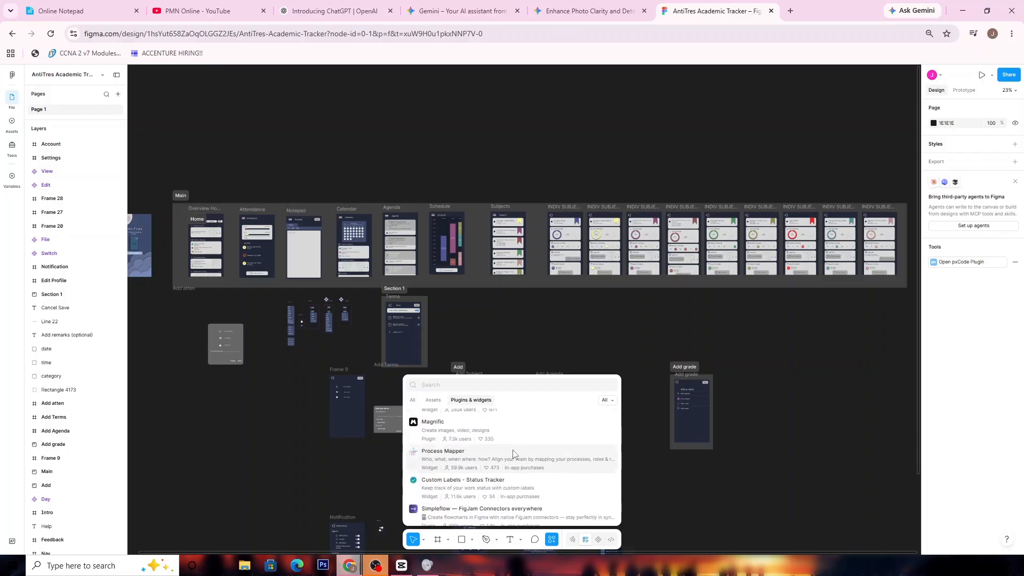
pyautogui.scroll(-3, 513, 453)
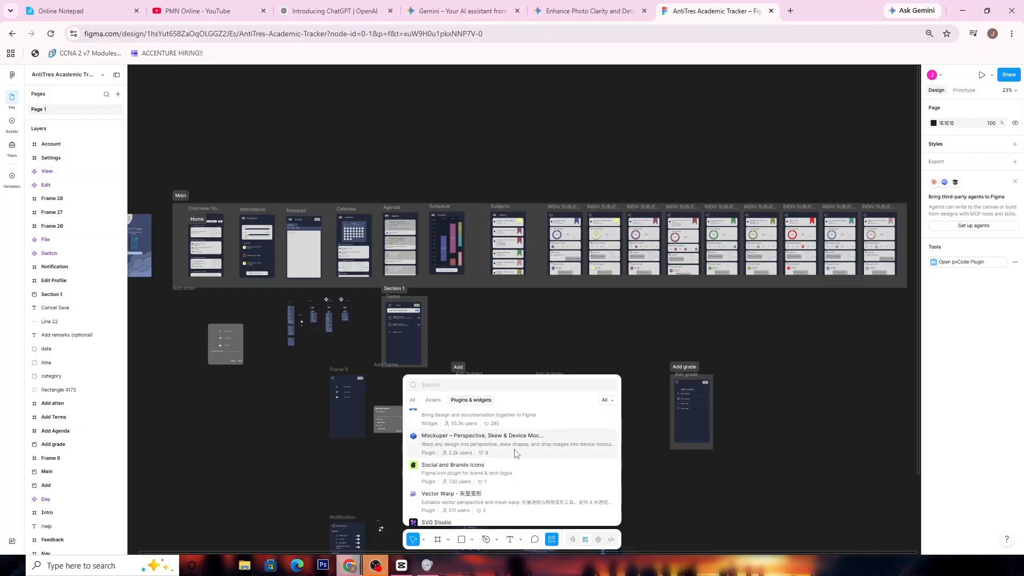
pyautogui.scroll(15, 469, 414)
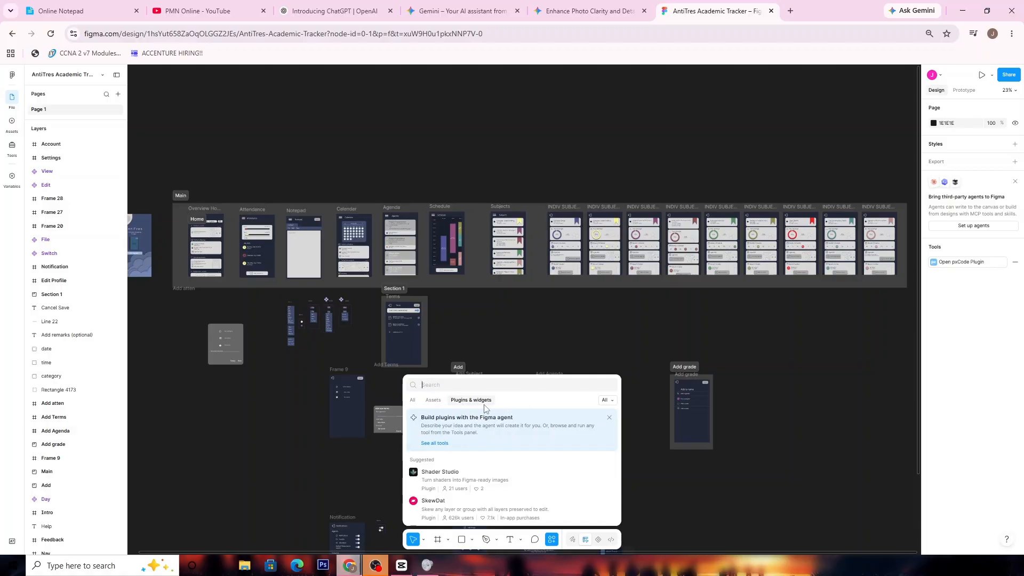
pyautogui.write('chatgpt')
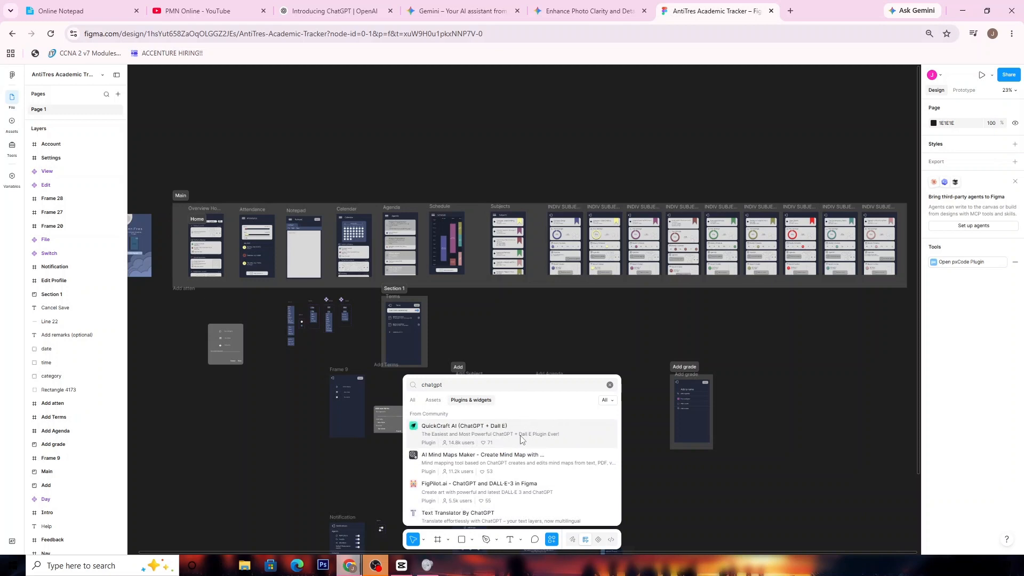
# Look through the community plugins found for "chatgpt", comparing their names, descriptions and user numbers
pyautogui.scroll(-5, 521, 439)
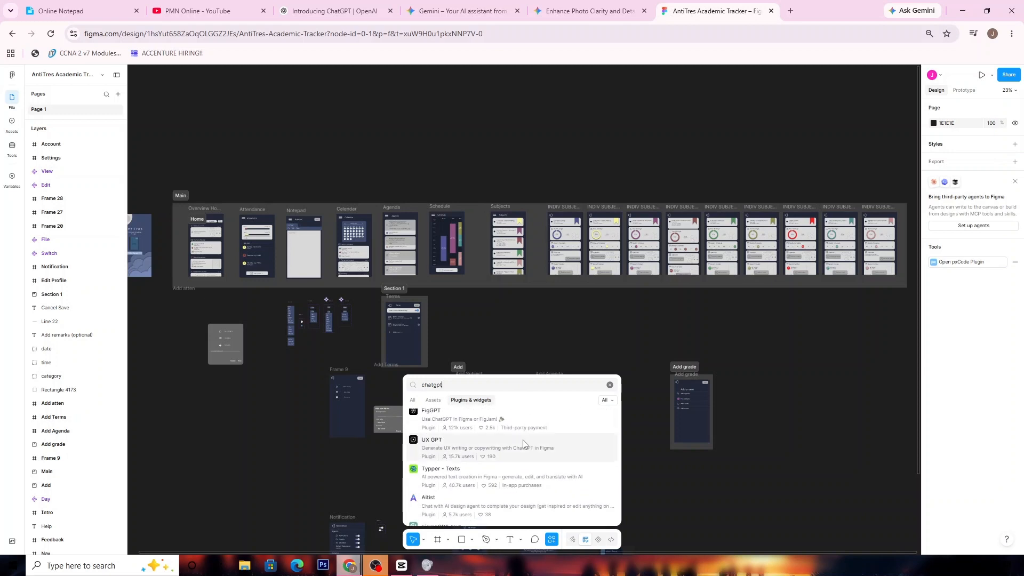
pyautogui.scroll(5, 523, 443)
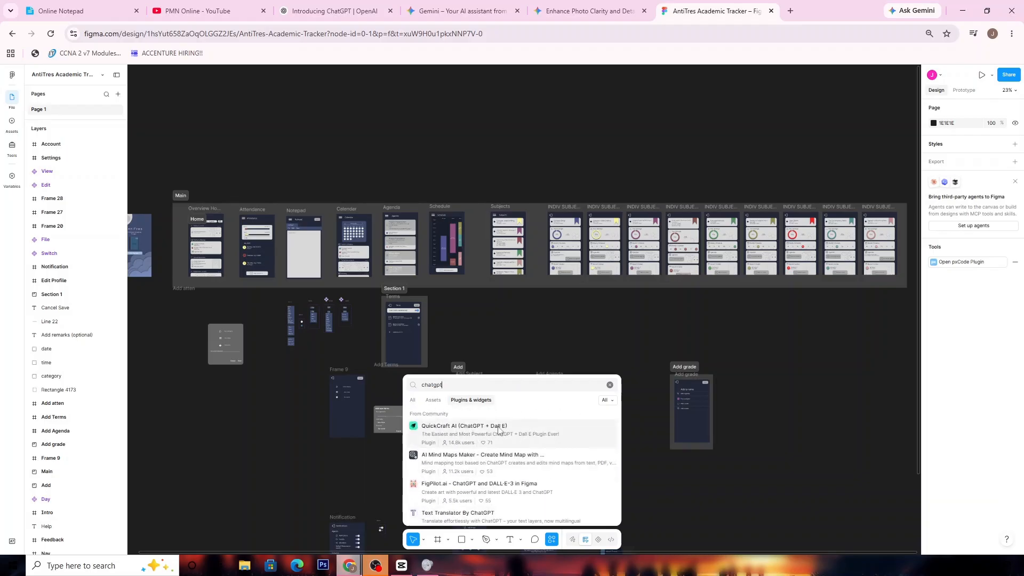
pyautogui.scroll(-3, 520, 448)
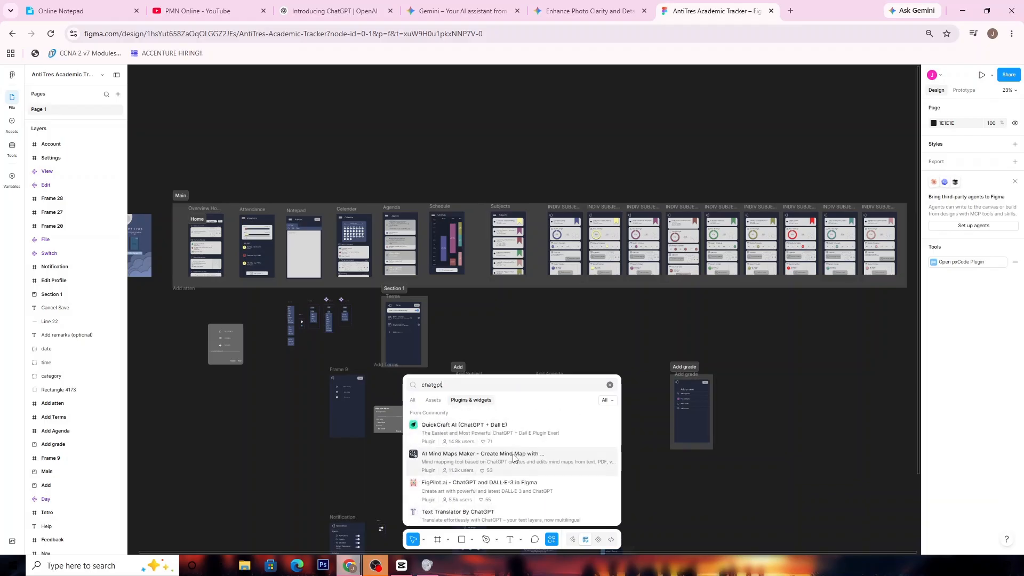
pyautogui.scroll(-5, 513, 460)
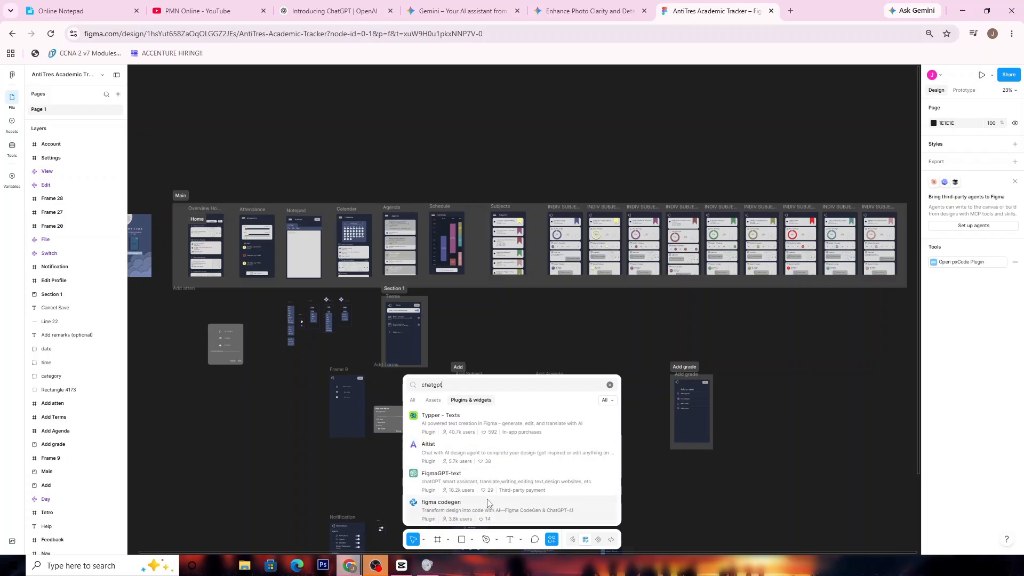
pyautogui.scroll(-4, 502, 488)
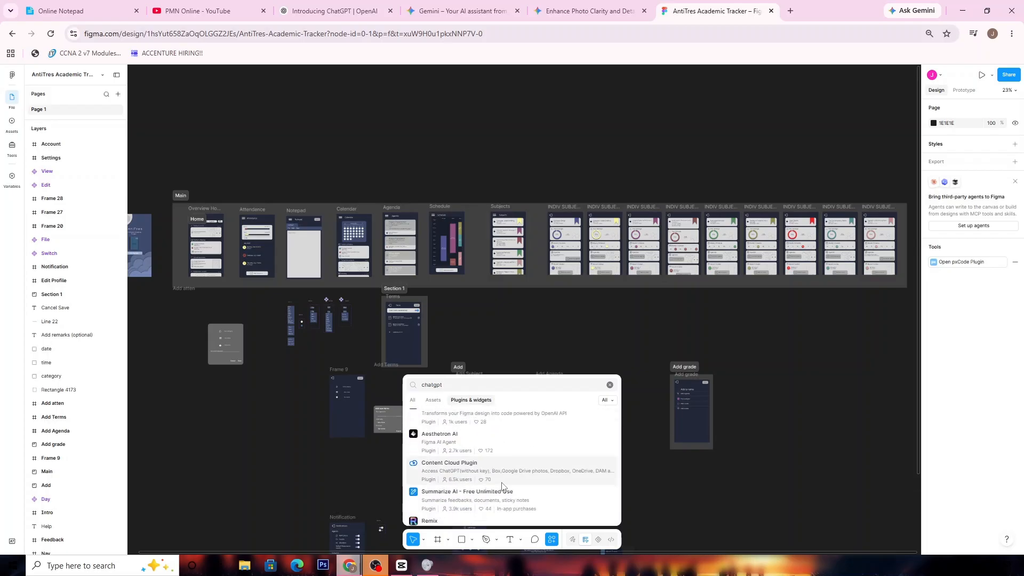
pyautogui.scroll(2, 501, 486)
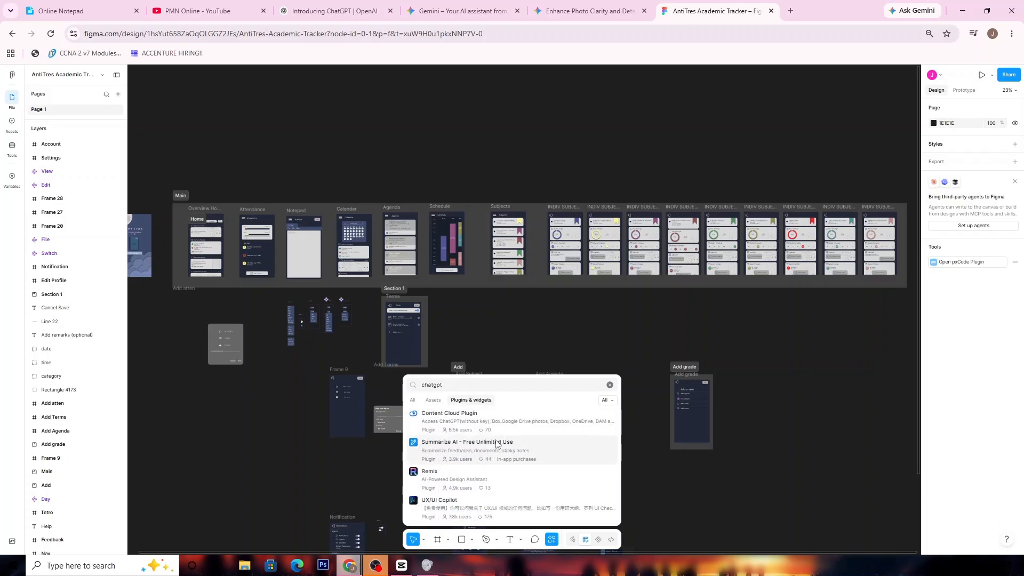
pyautogui.scroll(5, 502, 472)
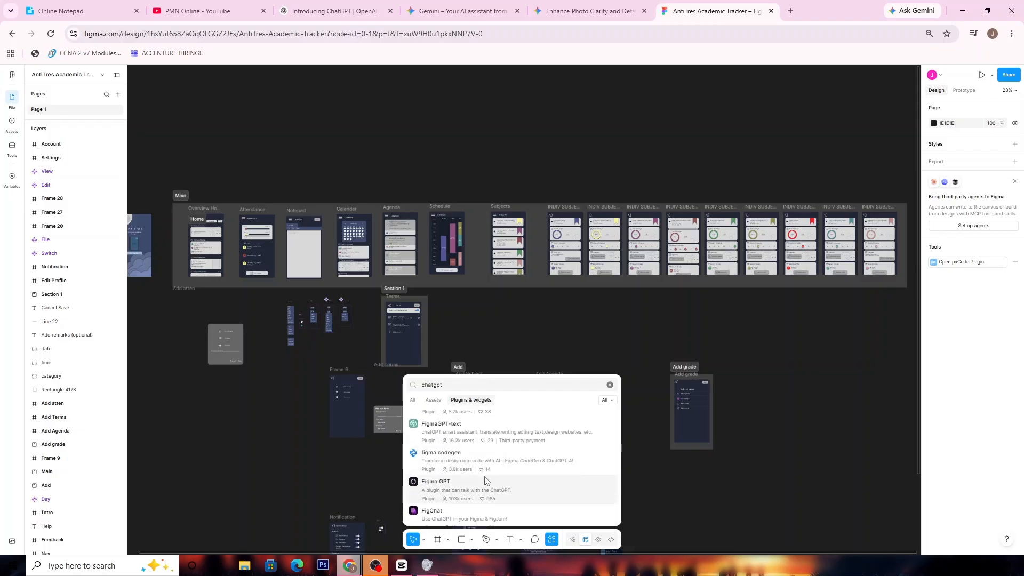
pyautogui.scroll(4, 486, 481)
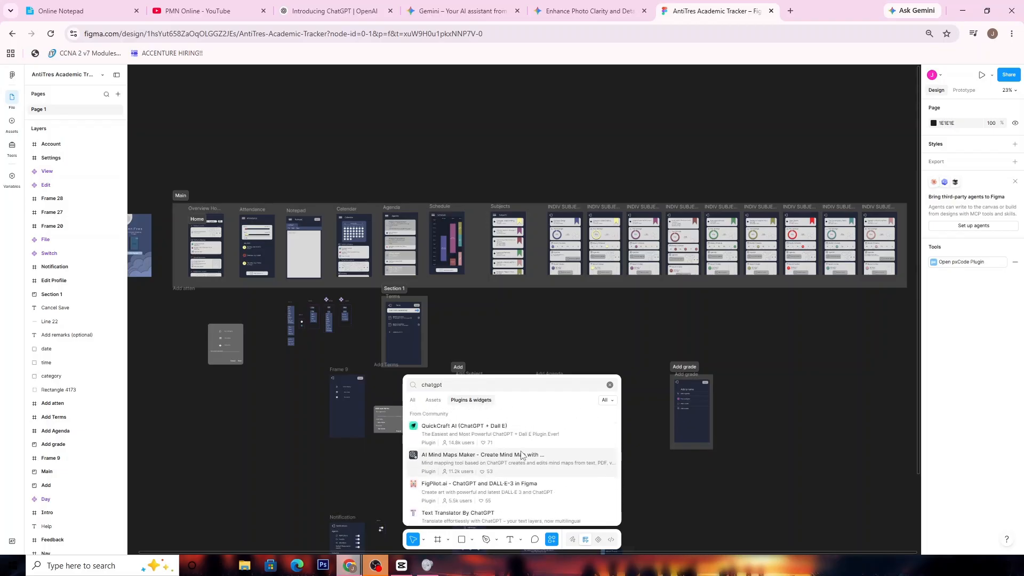
pyautogui.scroll(-2, 547, 445)
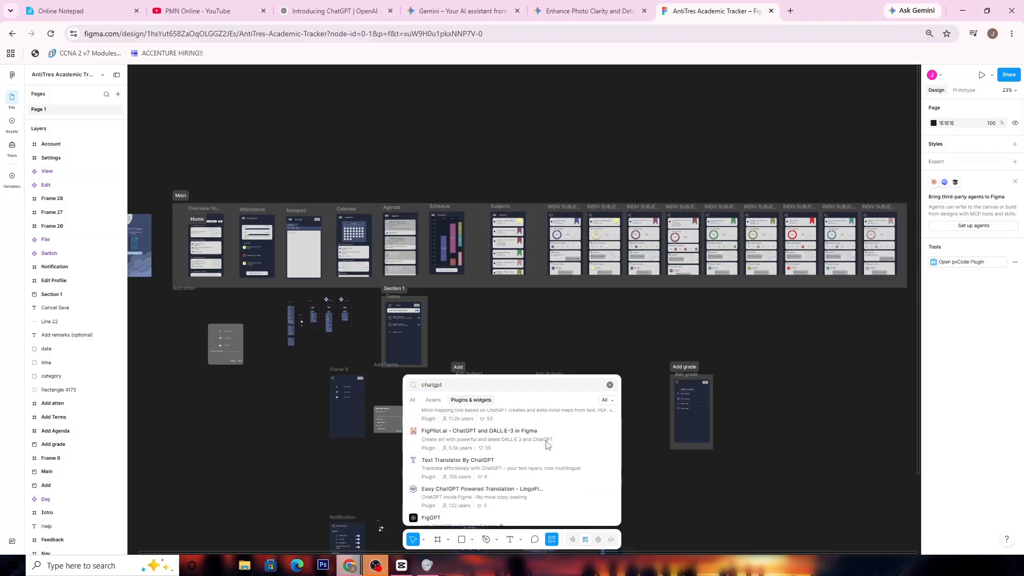
pyautogui.scroll(2, 557, 452)
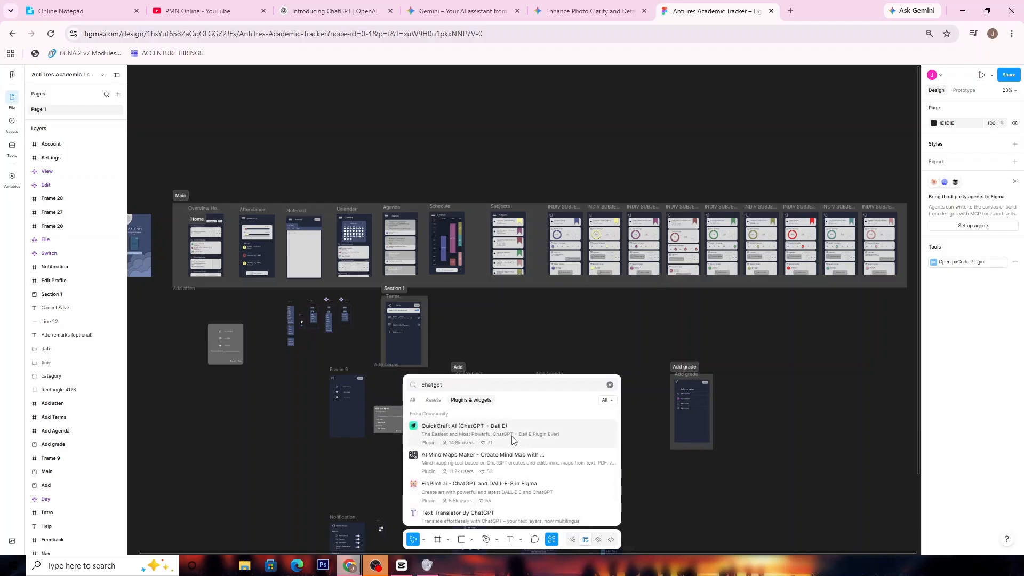
# Open the details of the QuickCraft AI (ChatGPT + Dall E) plugin and read its feature description
pyautogui.click(513, 440)
pyautogui.scroll(-2, 555, 463)
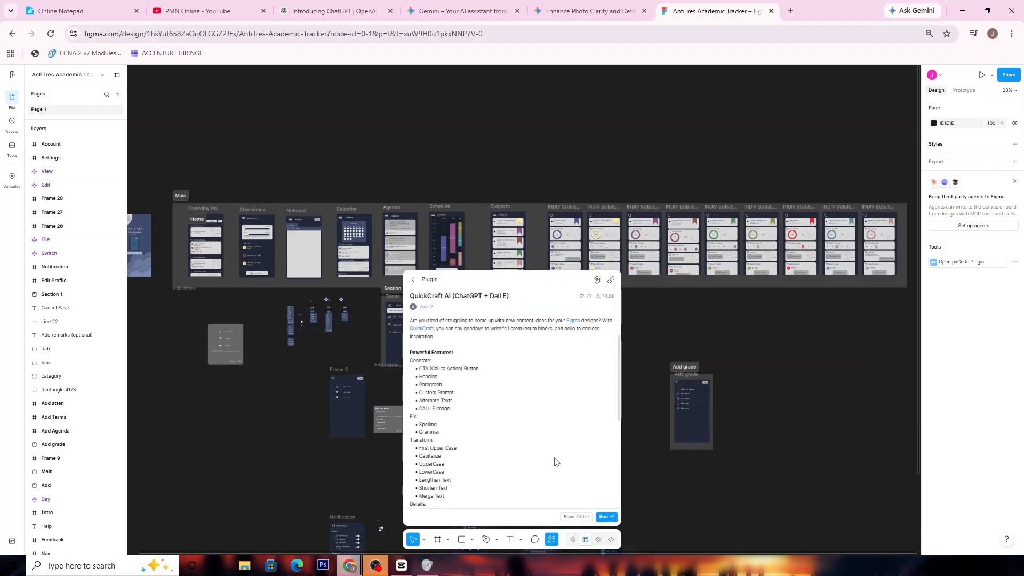
pyautogui.scroll(-1, 536, 419)
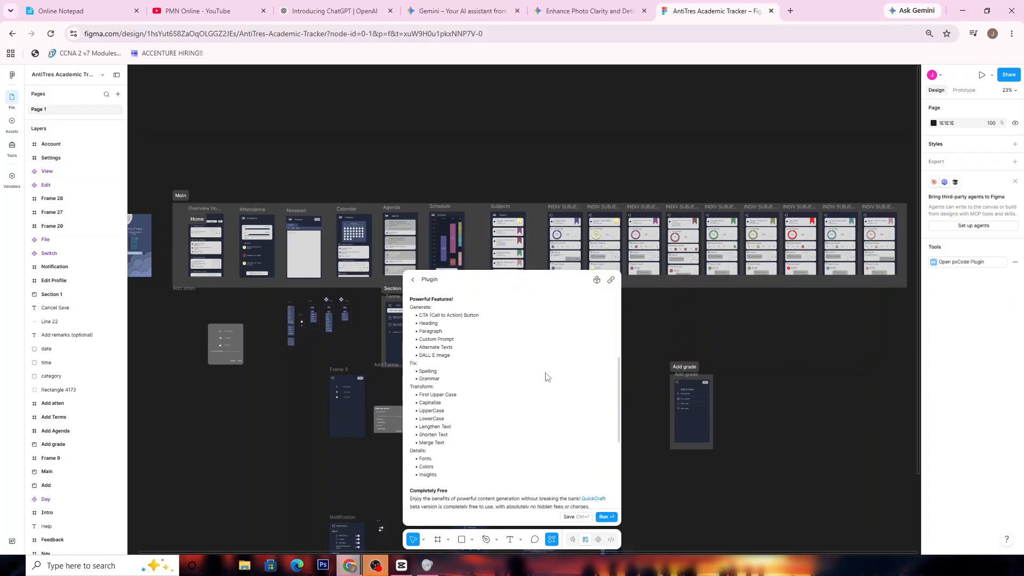
pyautogui.scroll(-2, 545, 377)
pyautogui.scroll(5, 560, 363)
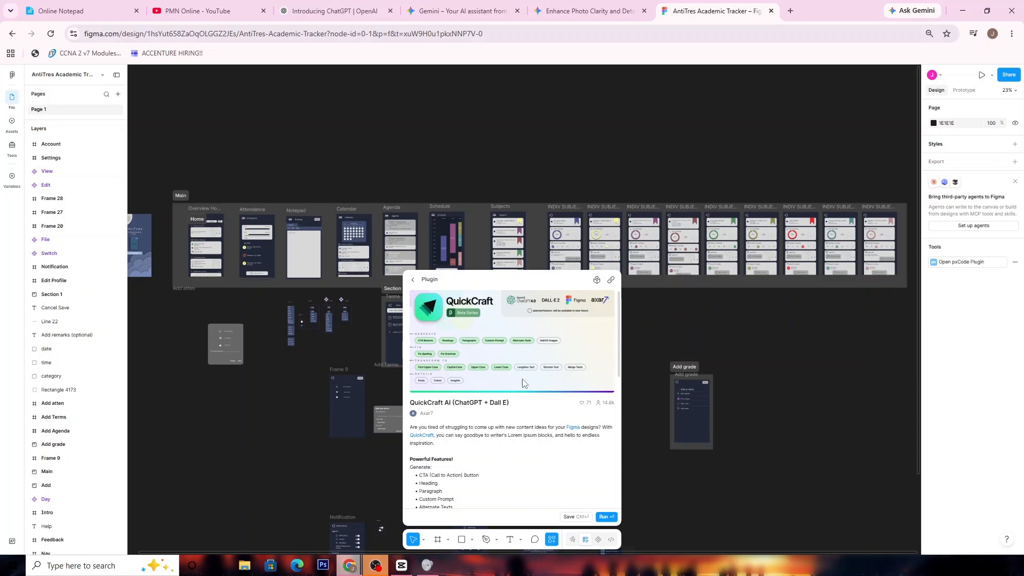
# Run the QuickCraft AI (ChatGPT + Dall E) plugin, begin filling in the access e-mail, and close the plugin without requesting a code
pyautogui.scroll(-4, 525, 383)
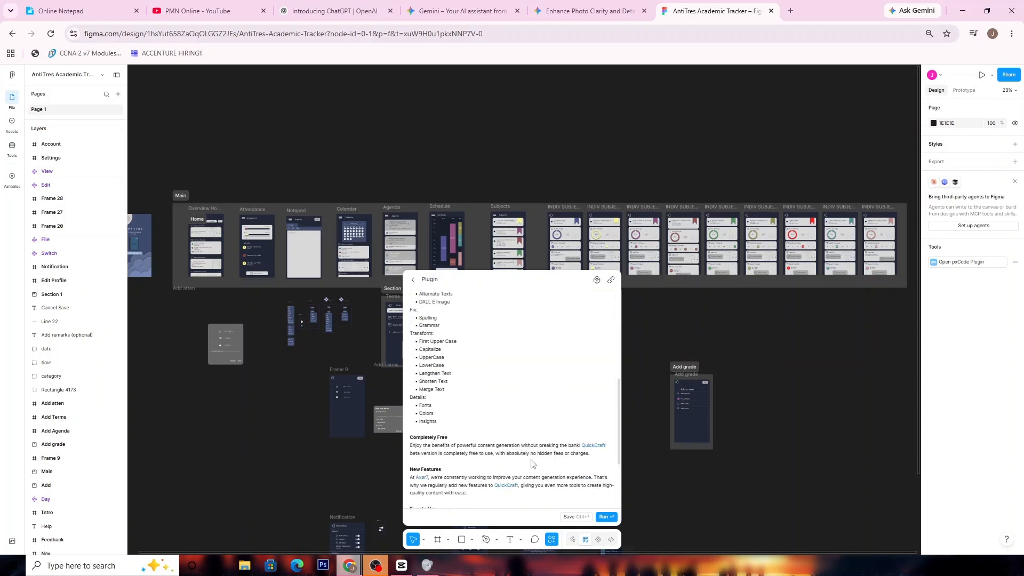
pyautogui.click(602, 518)
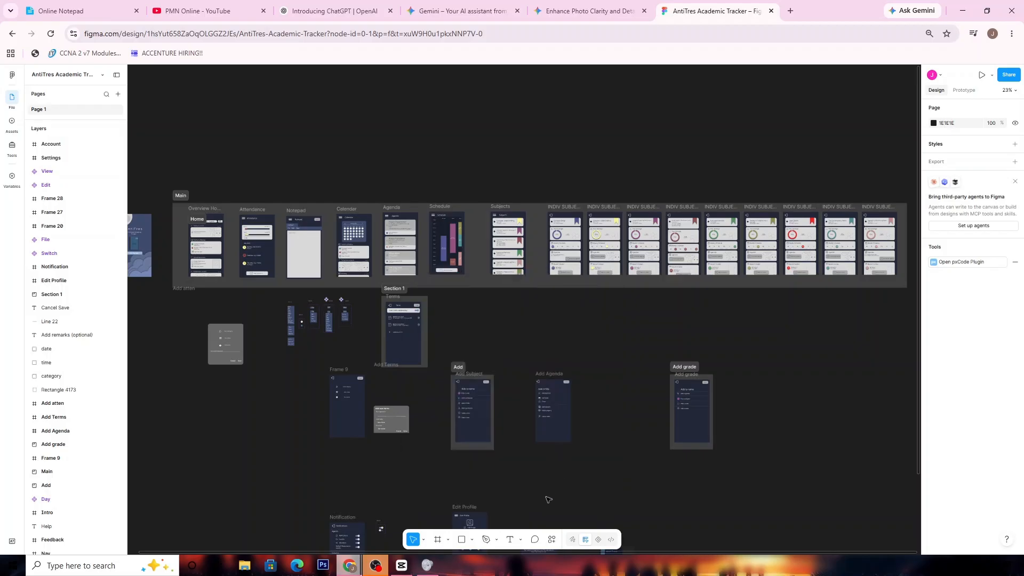
pyautogui.scroll(-4, 548, 500)
pyautogui.scroll(-4, 550, 500)
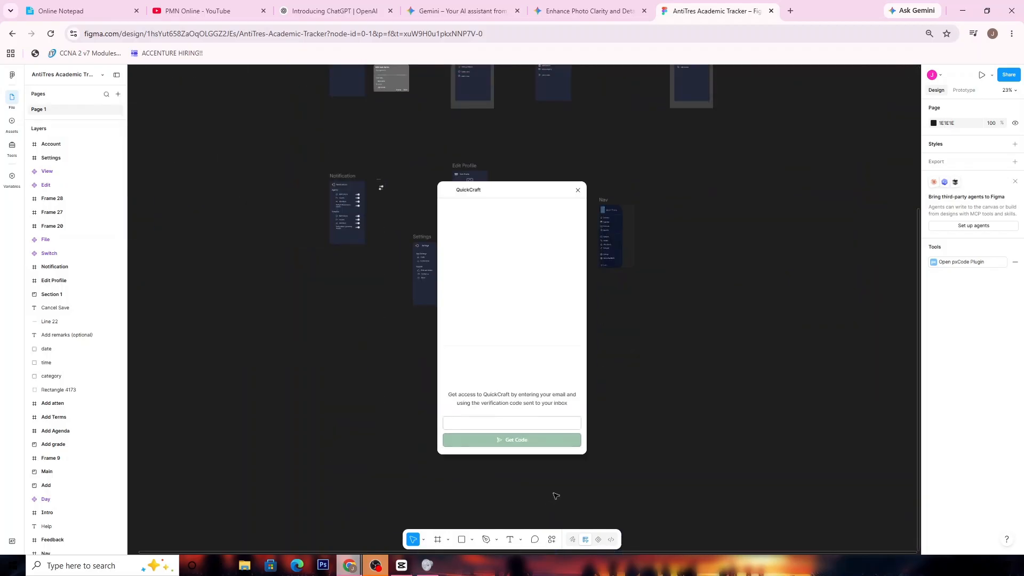
pyautogui.click(518, 424)
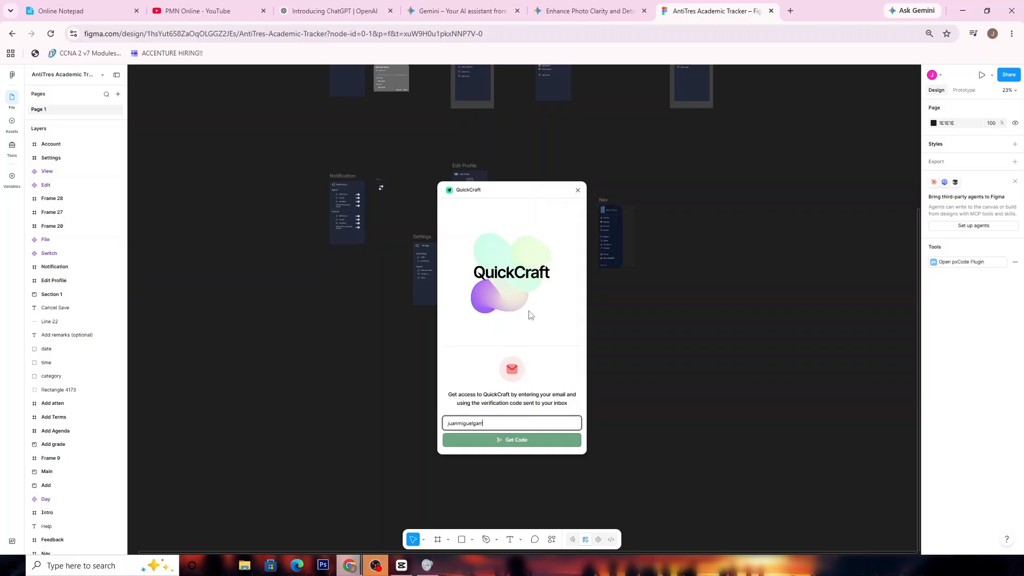
pyautogui.click(577, 190)
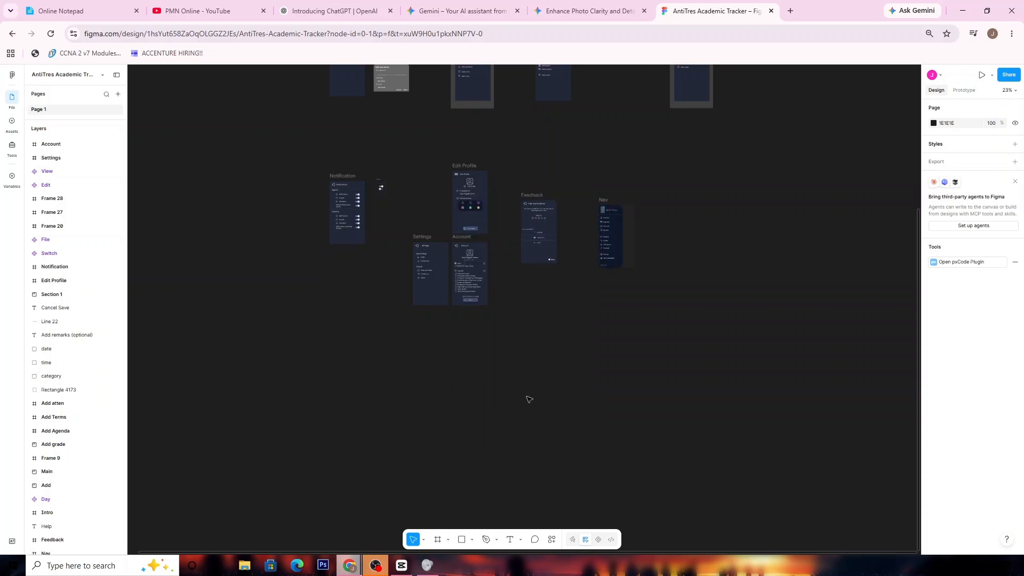
# Reopen the canvas actions and search the plugins and widgets for "chatgpt" again
pyautogui.rightClick(545, 398)
pyautogui.click(604, 458)
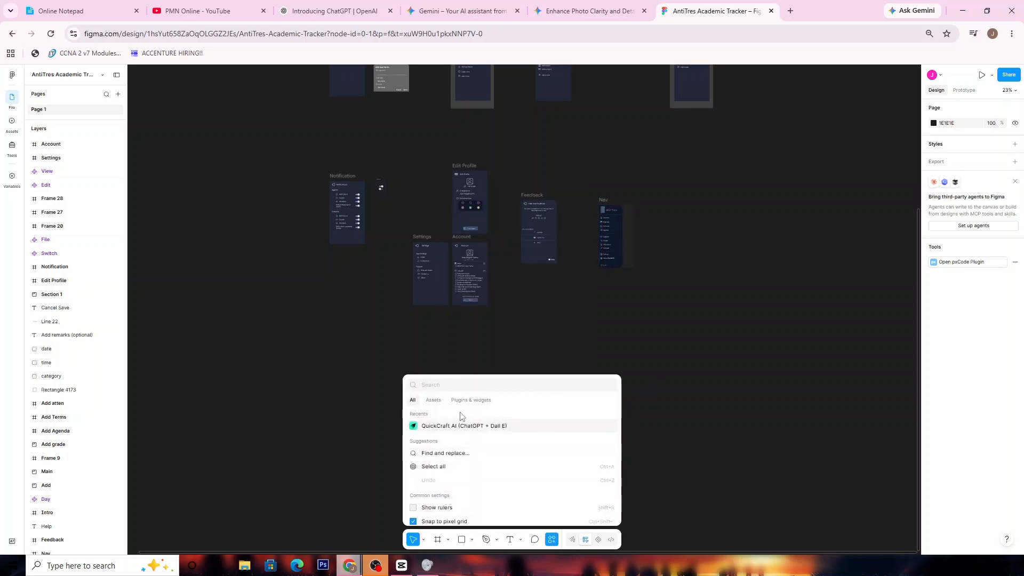
pyautogui.click(474, 400)
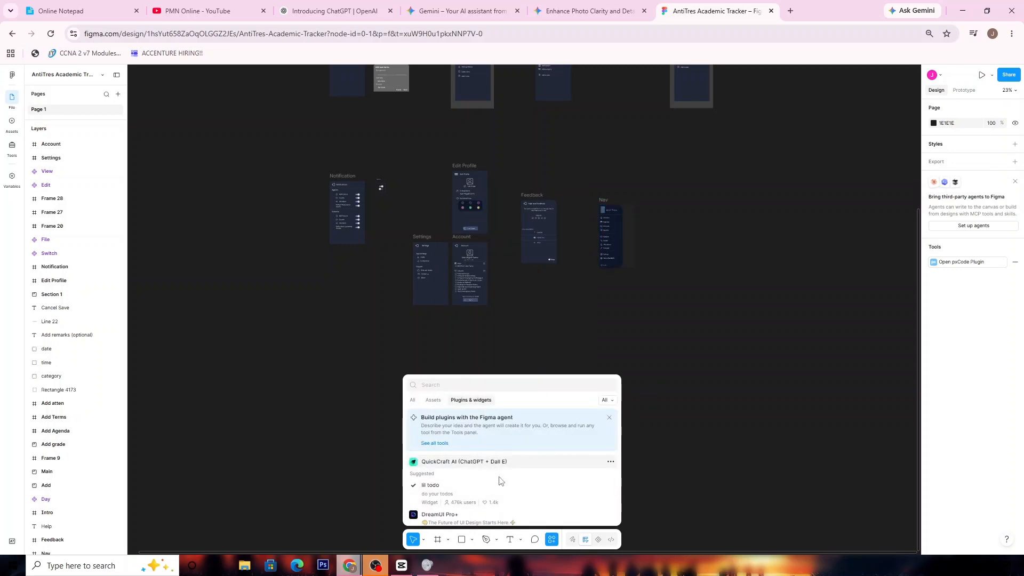
pyautogui.scroll(-5, 506, 480)
pyautogui.scroll(-2, 510, 481)
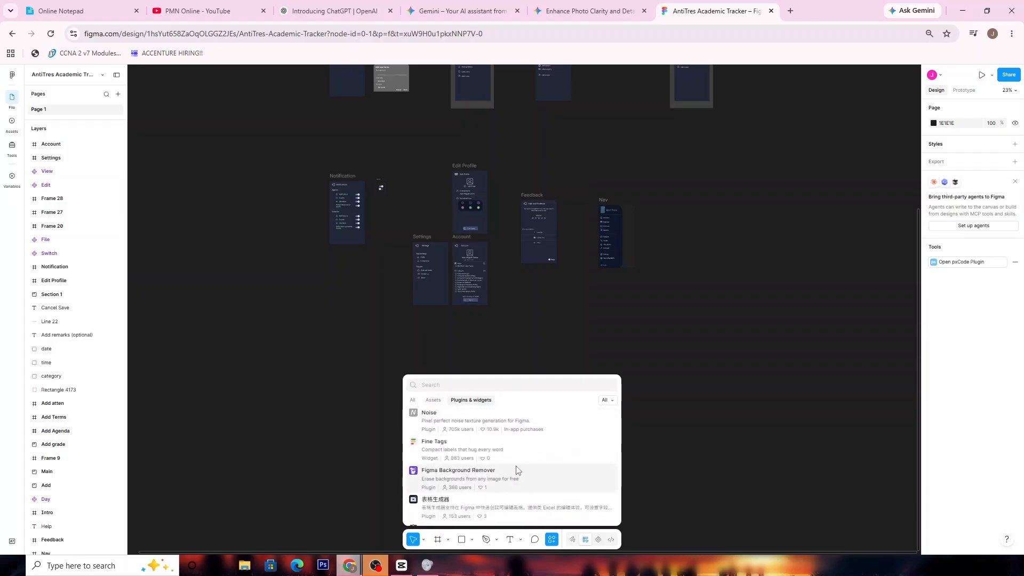
pyautogui.write('chatp')
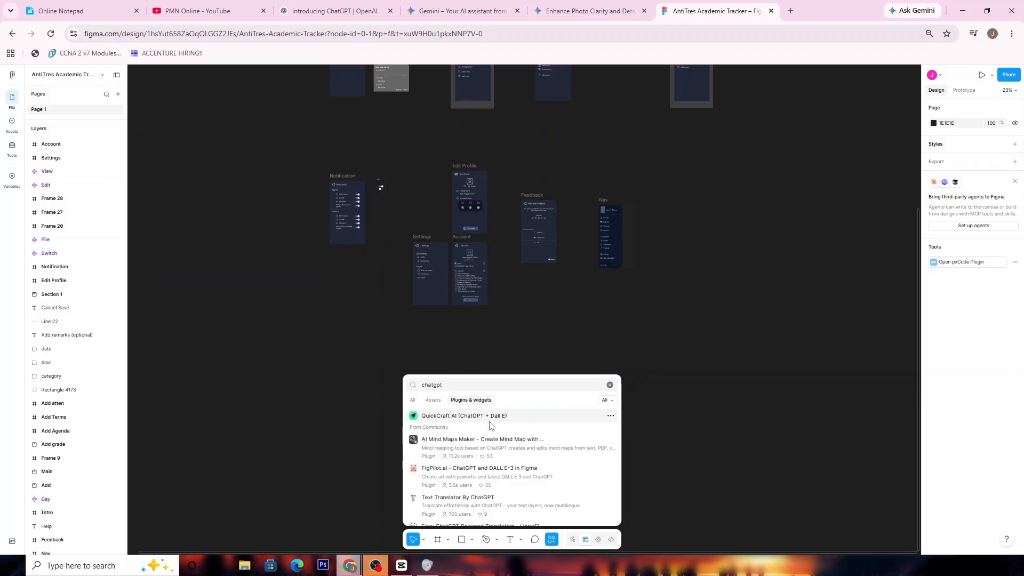
# Examine the alternative ChatGPT plugins in the search results, such as FigGPT, UX GPT and Figma GPT, down to the end of the list
pyautogui.scroll(-2, 524, 443)
pyautogui.scroll(-2, 524, 441)
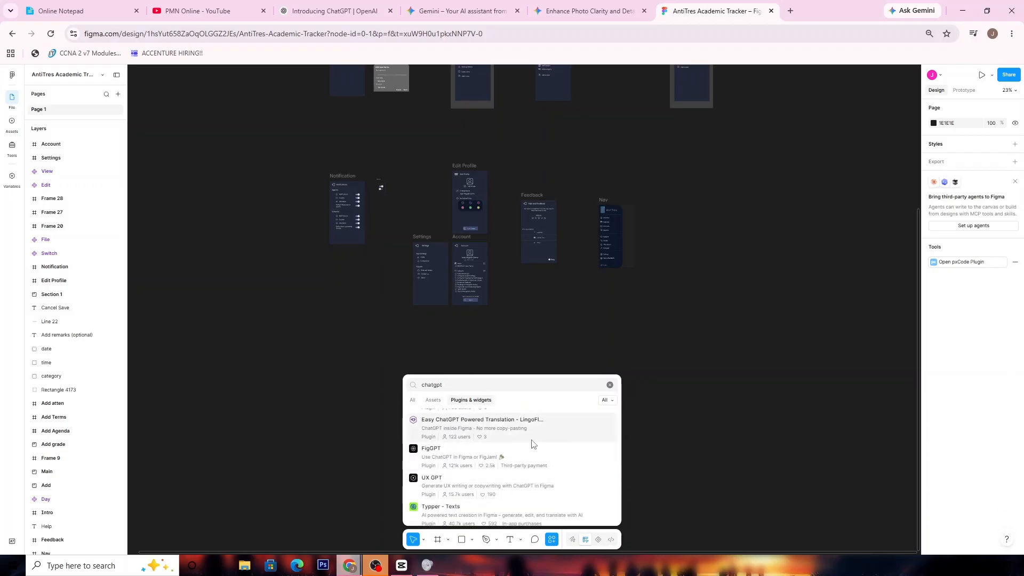
pyautogui.scroll(-5, 527, 435)
pyautogui.scroll(2, 564, 447)
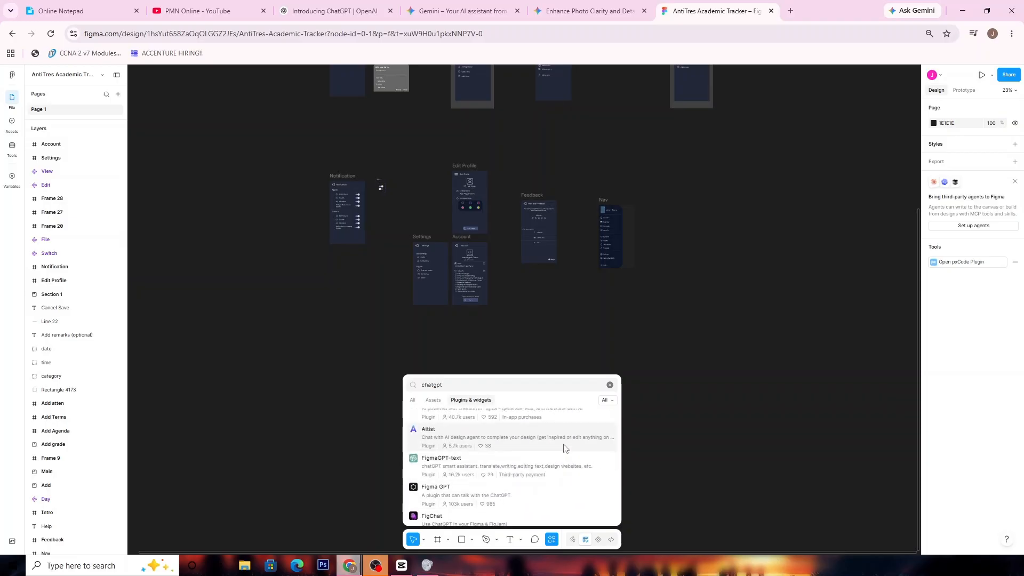
pyautogui.scroll(-5, 552, 473)
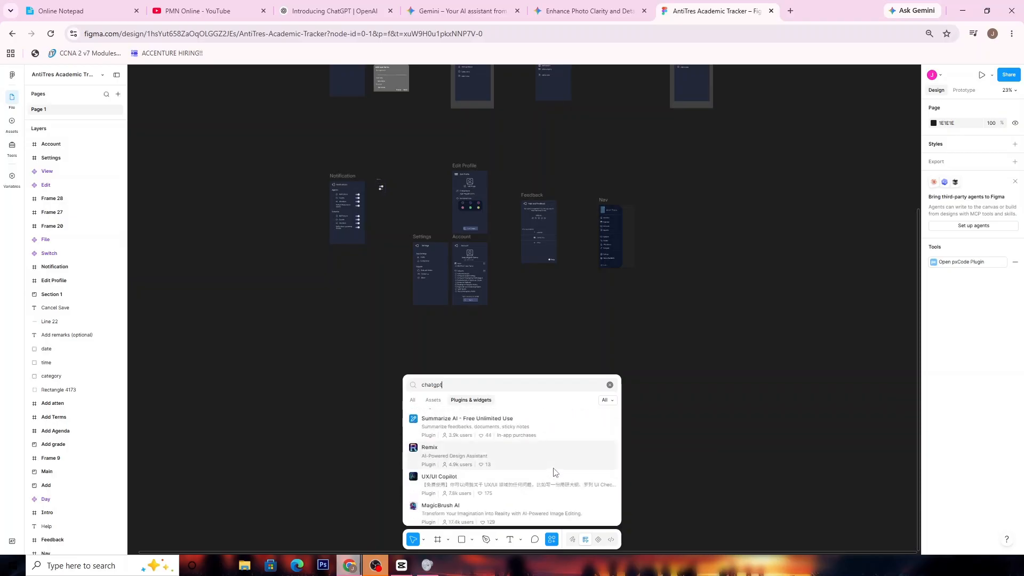
pyautogui.scroll(-2, 543, 478)
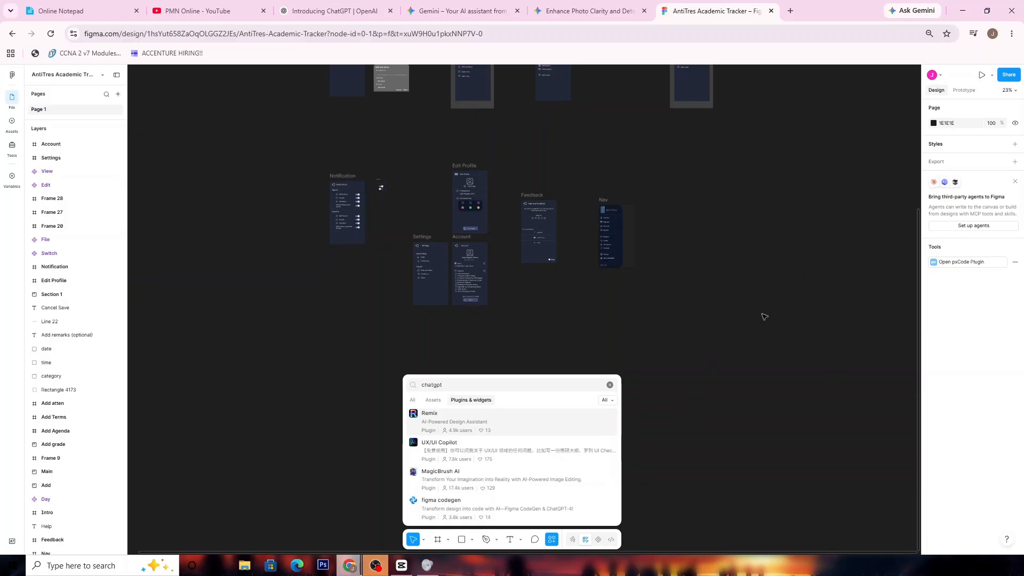
# Switch to Online Notepad and add the line "LIKE AND SUBSCRIBE!!" at 24pt below the existing text
pyautogui.click(80, 11)
pyautogui.moveTo(10, 288); pyautogui.dragTo(634, 326)
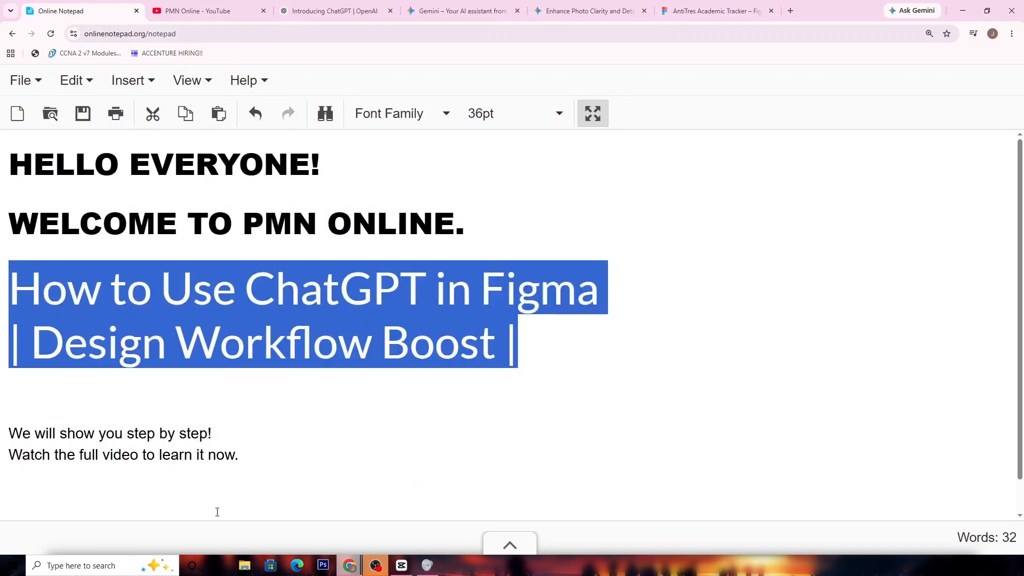
pyautogui.click(217, 512)
pyautogui.click(512, 118)
pyautogui.click(548, 286)
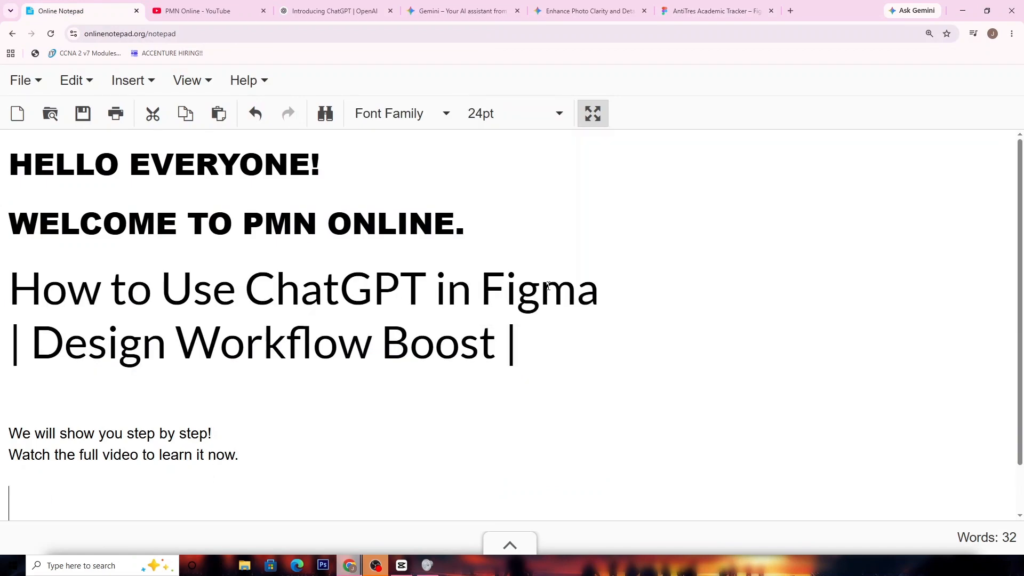
pyautogui.write('LIKE AND ')
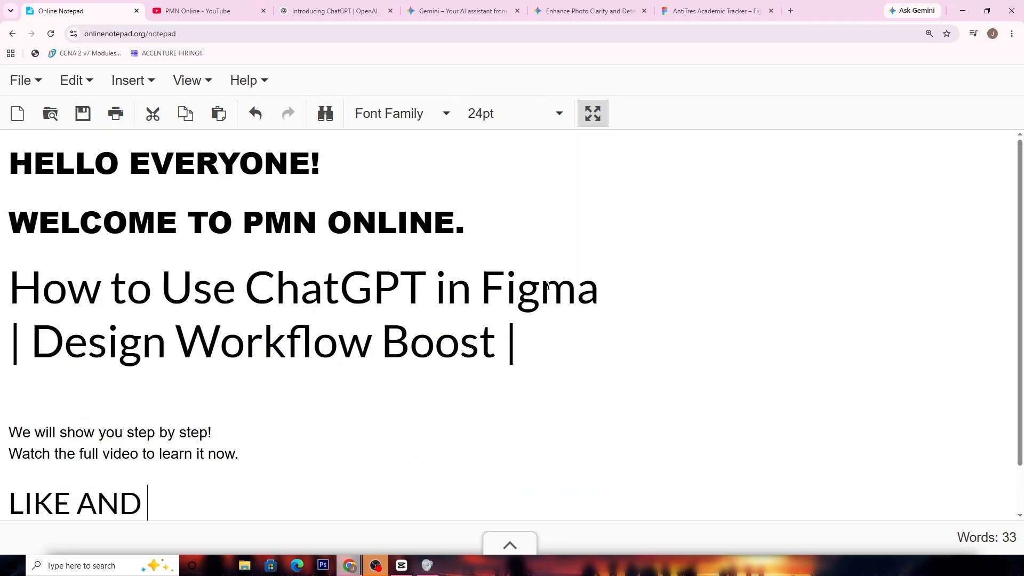
pyautogui.write('SUBSCRIB')
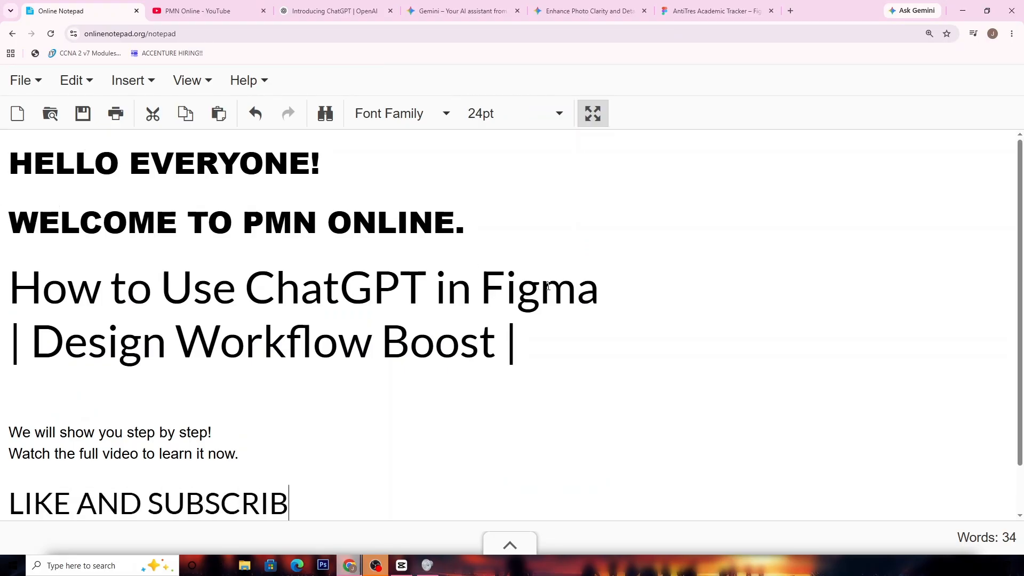
pyautogui.write('E!!')
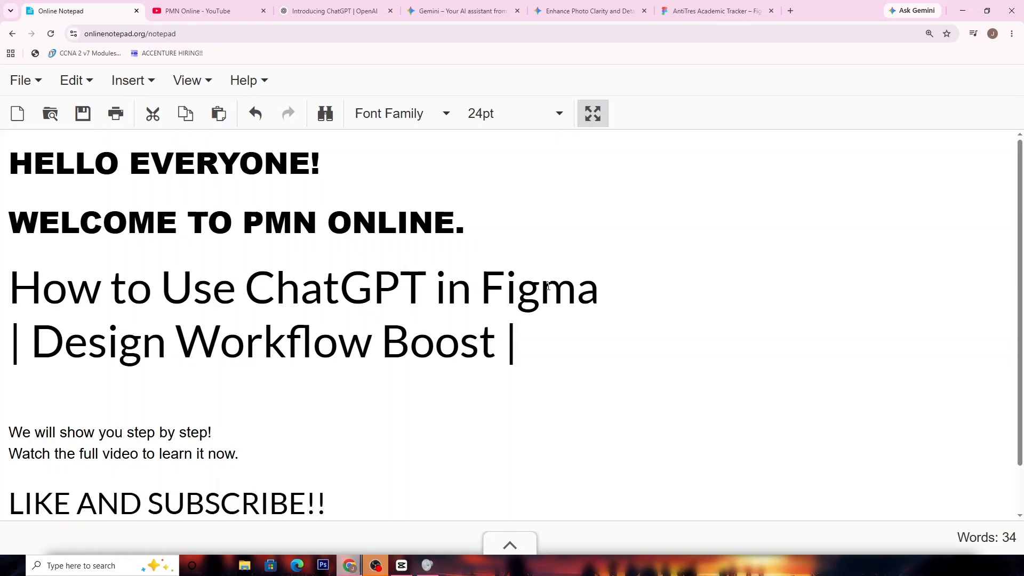